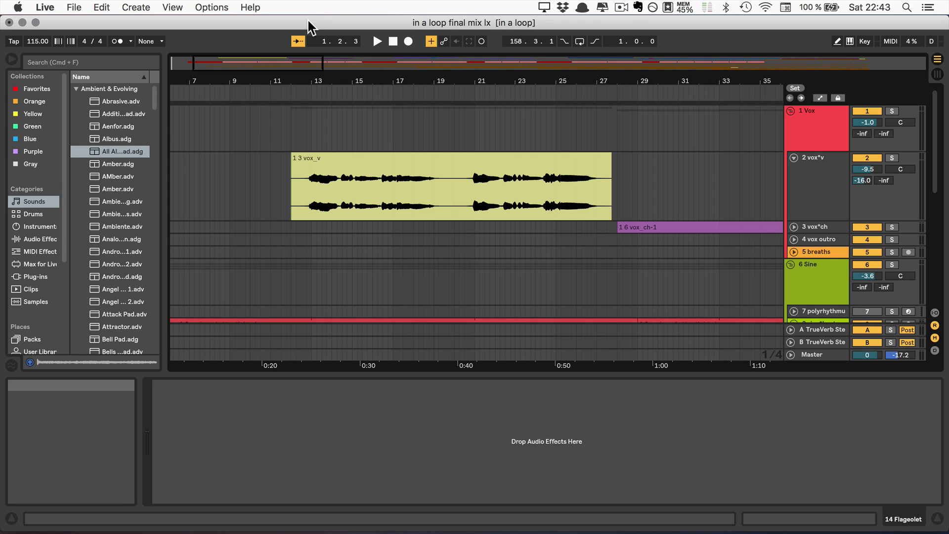
Toggle the automation envelopes and computer-keyboard note input on, then off again.
key(a)
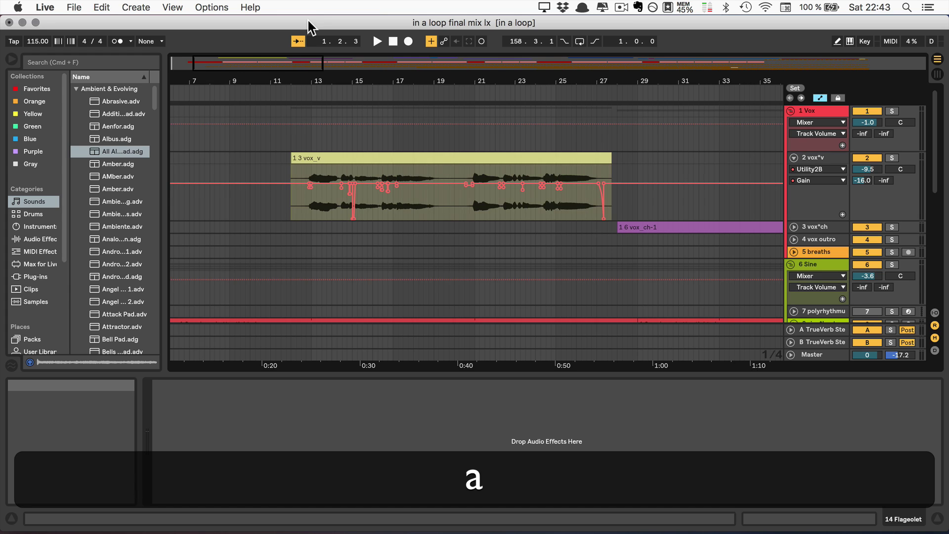
key(a)
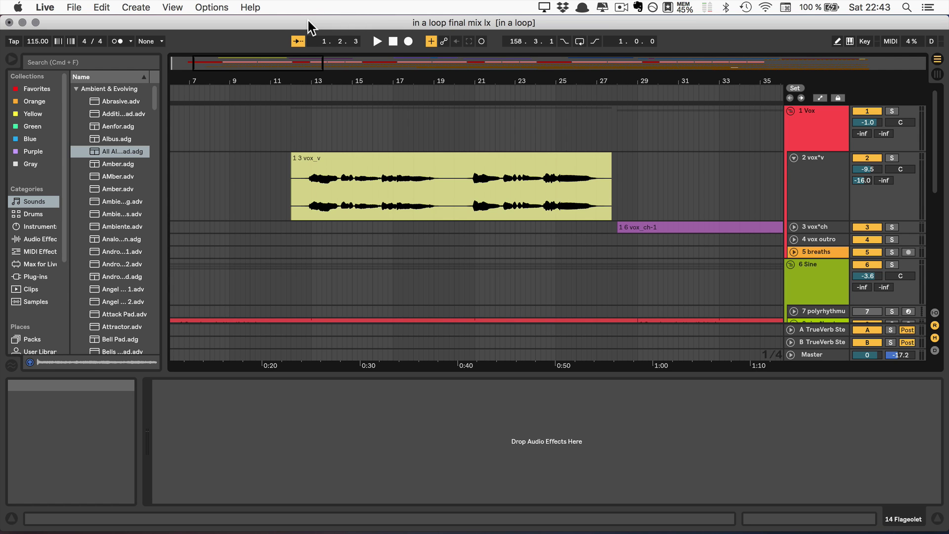
key(m)
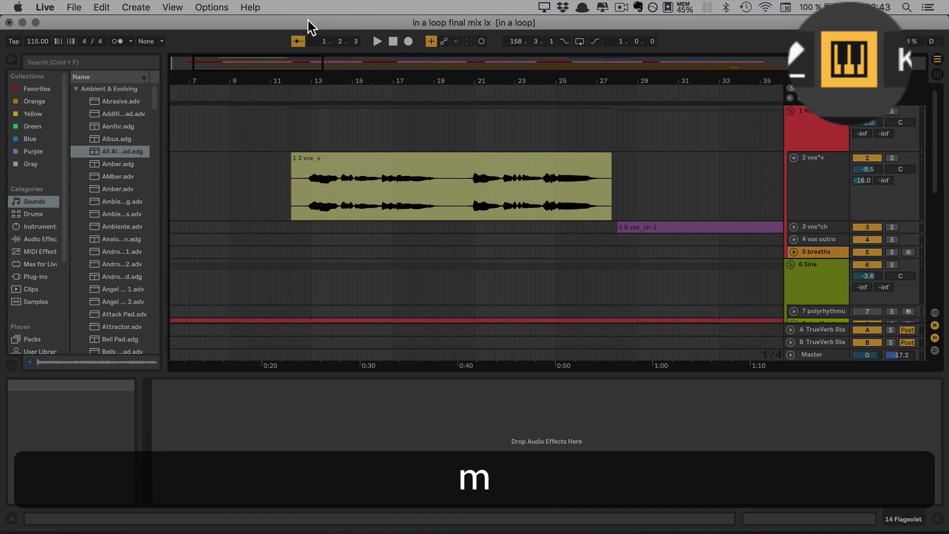
key(m)
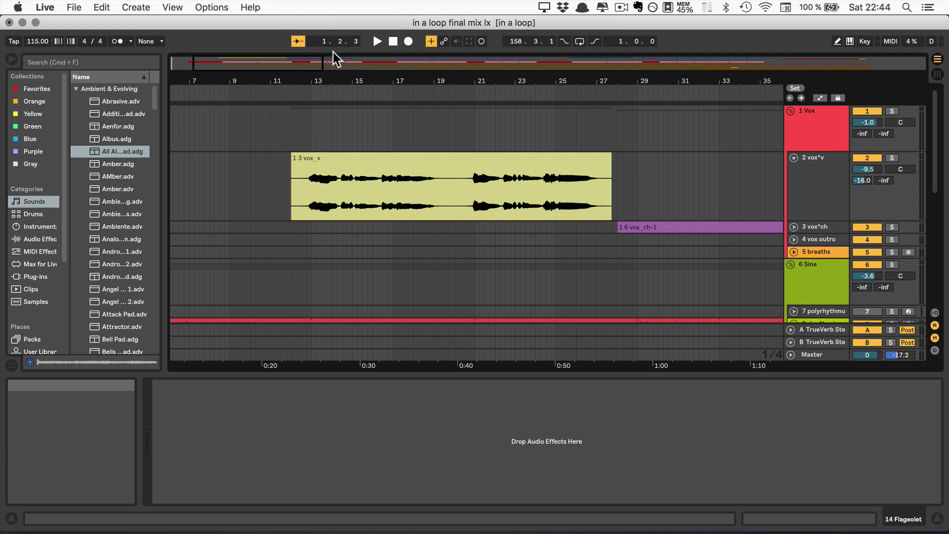
Select vox_v from 16.2.1 to 19.2.1, split it with Cmd+E, then undo the split.
click(437, 198)
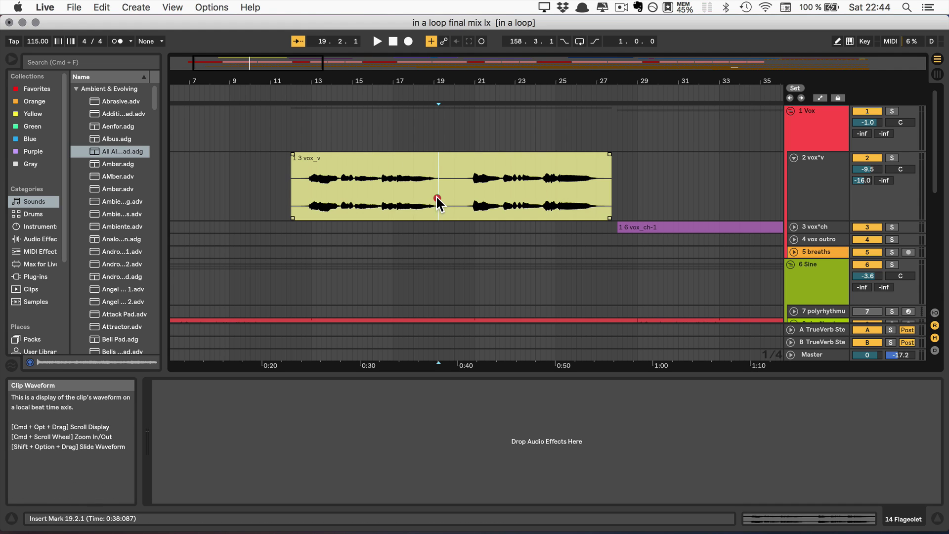
drag(437, 200, 379, 201)
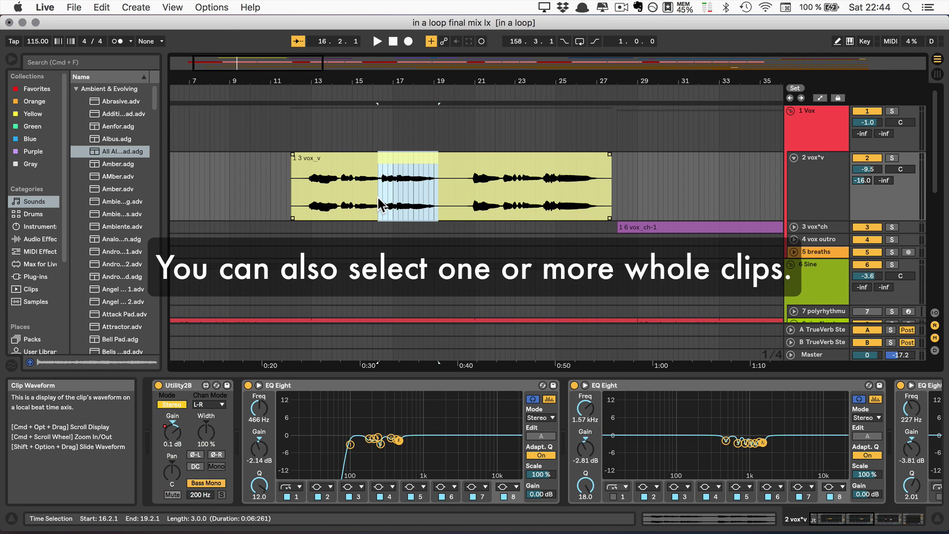
key(super+e)
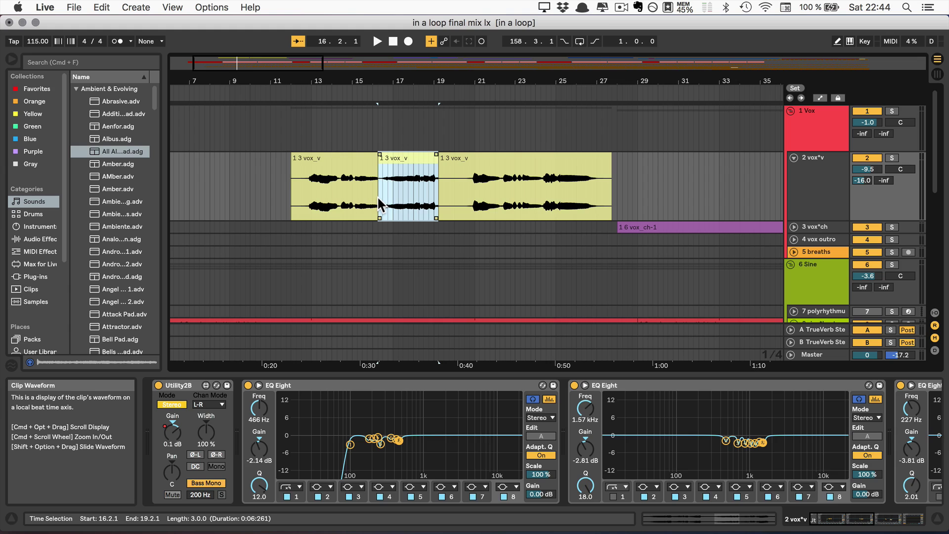
key(super+z)
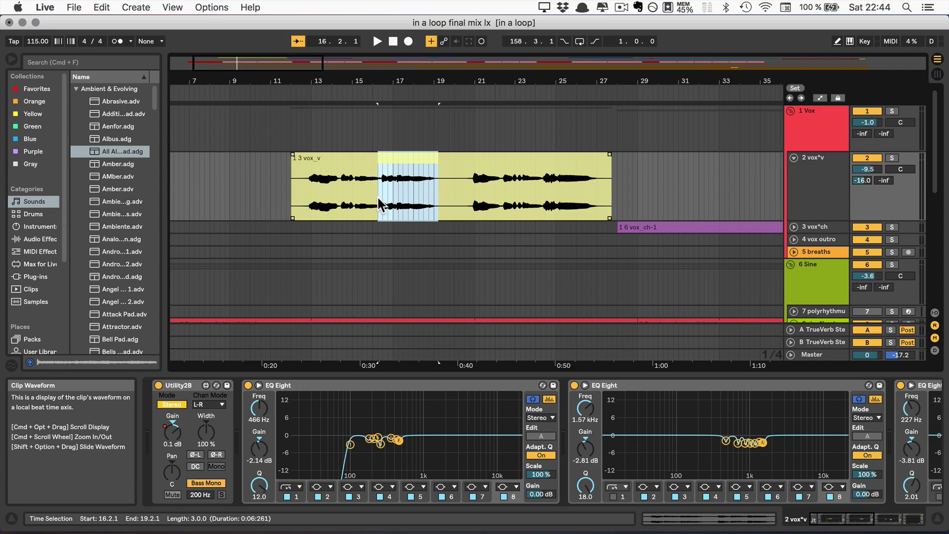
Fold all tracks into their group rows with S, then unfold them again.
key(s)
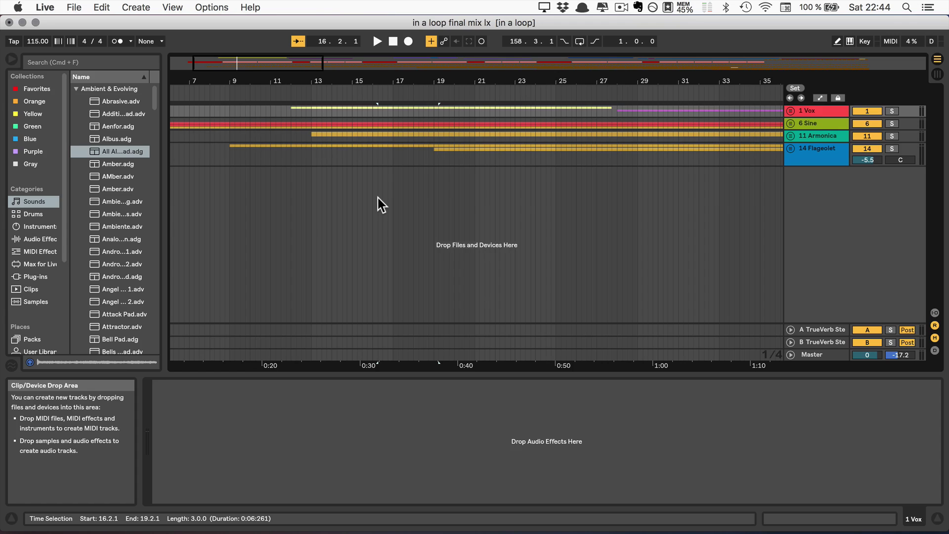
key(s)
Unfold 1 Vox, select vox_v from 16.3.1 to 19.2.1, zoom in with Z and back out.
click(790, 110)
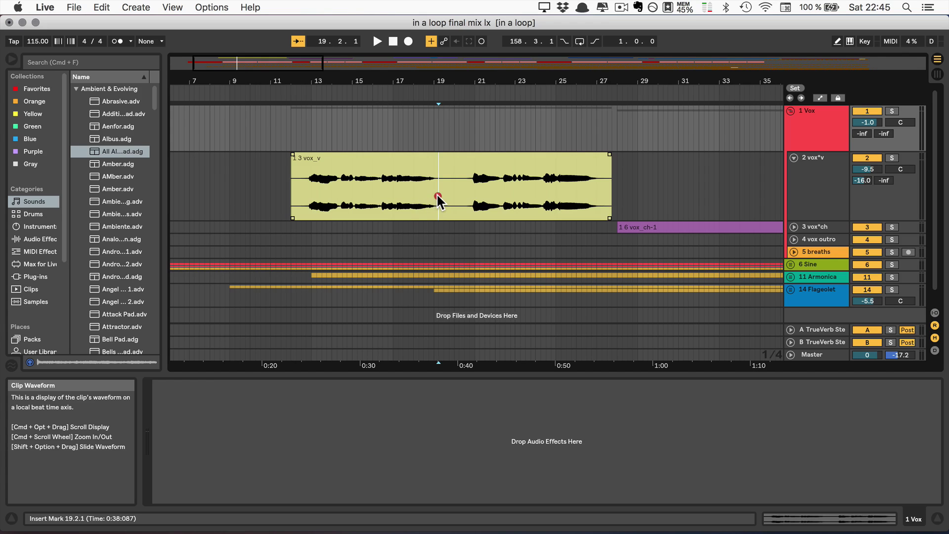
drag(436, 193, 384, 208)
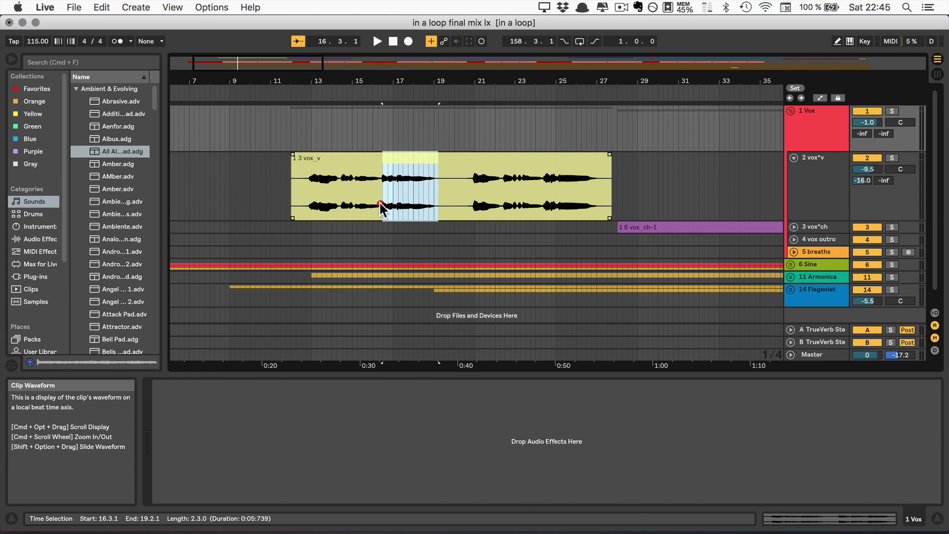
click(381, 207)
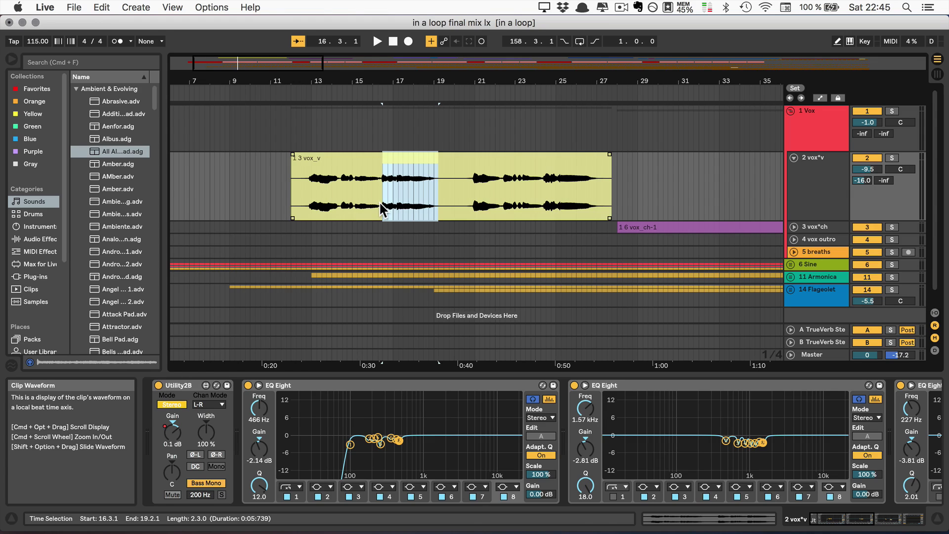
key(z)
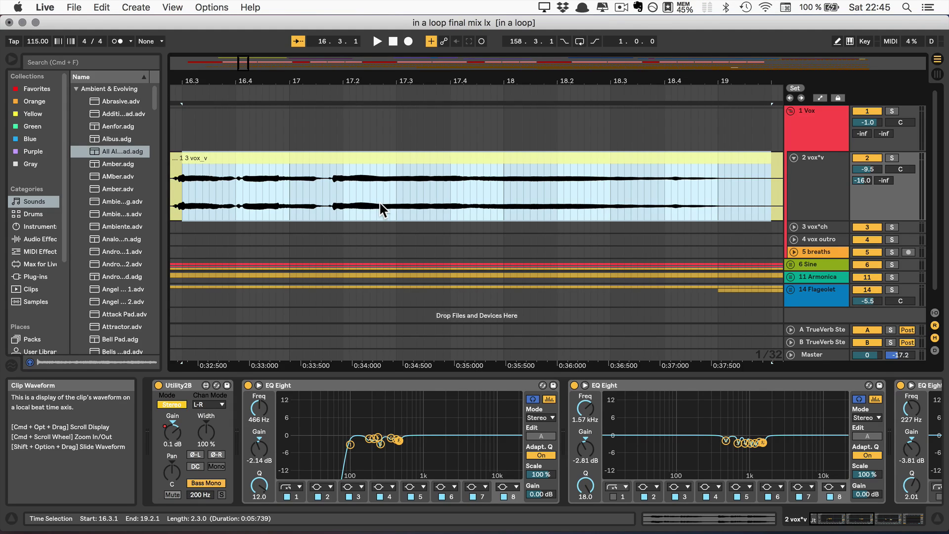
key(shift+z)
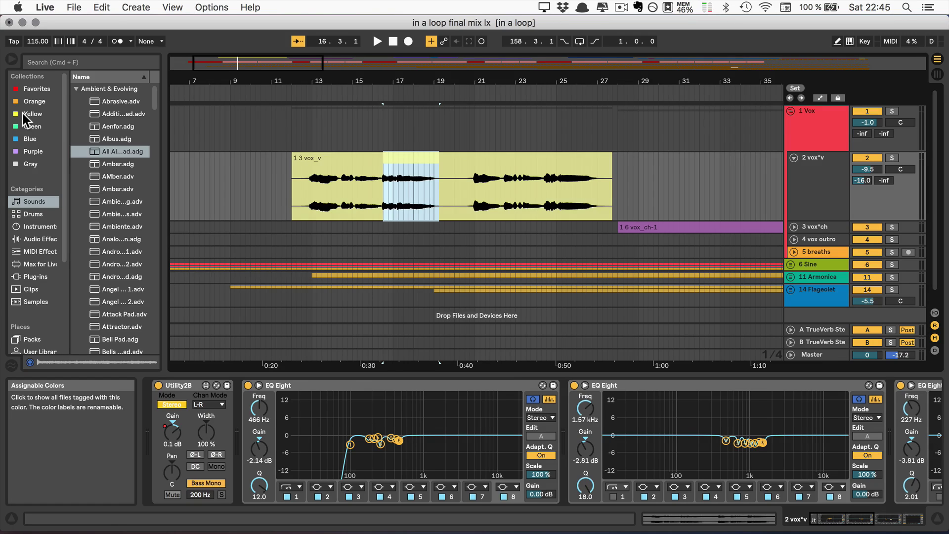
click(120, 151)
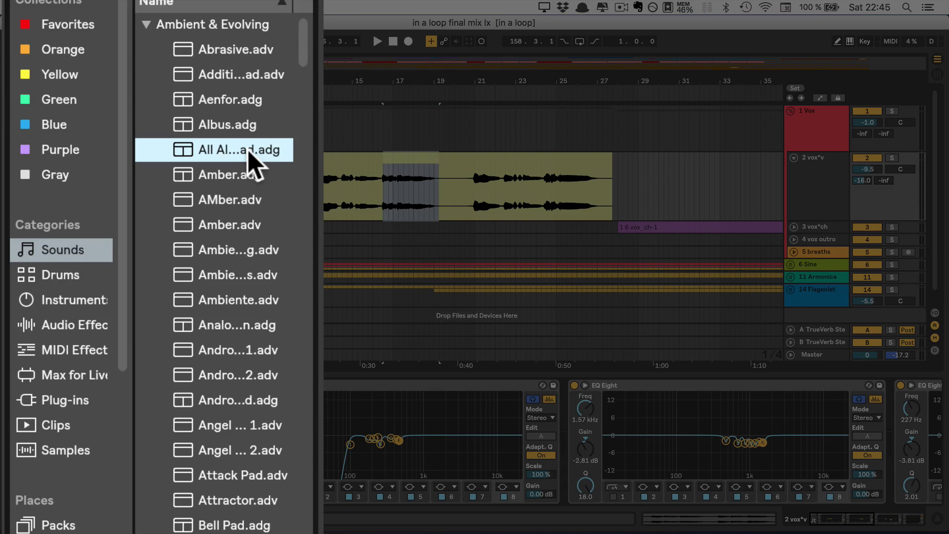
key(1)
key(1)
key(2)
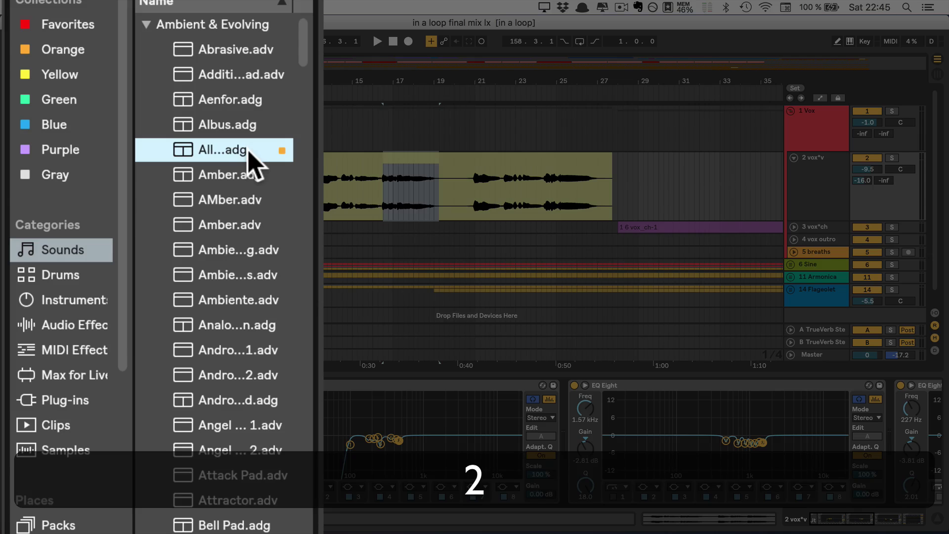
key(2)
key(3)
key(4)
key(4)
key(5)
key(5)
key(6)
key(6)
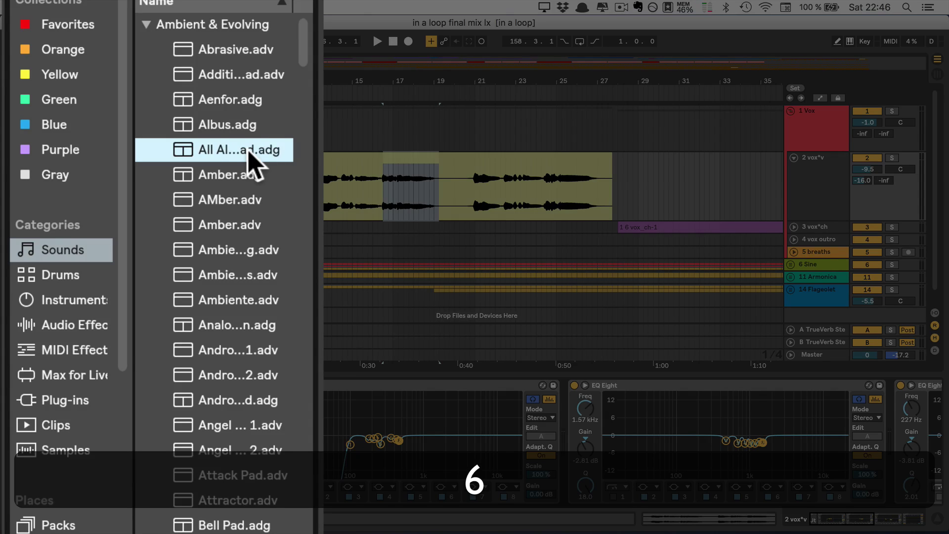
key(7)
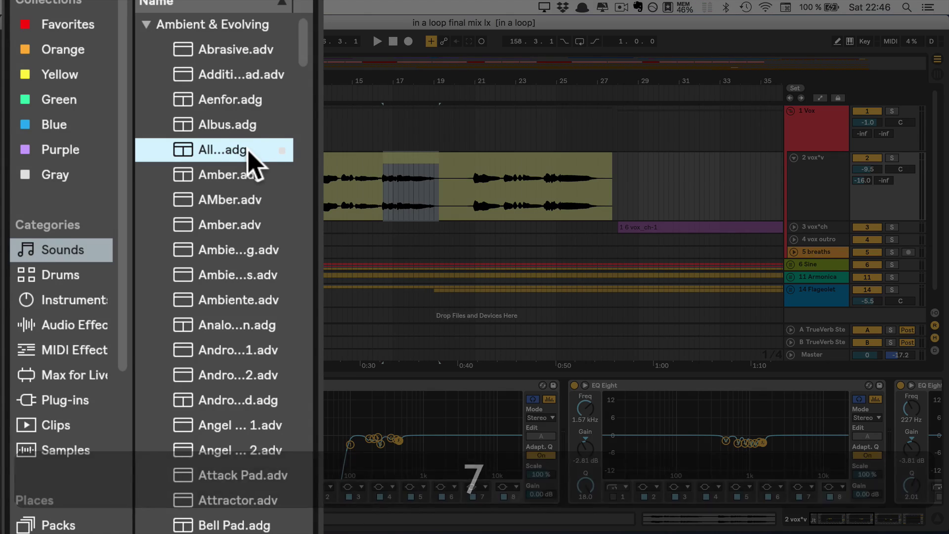
key(7)
key(4)
key(5)
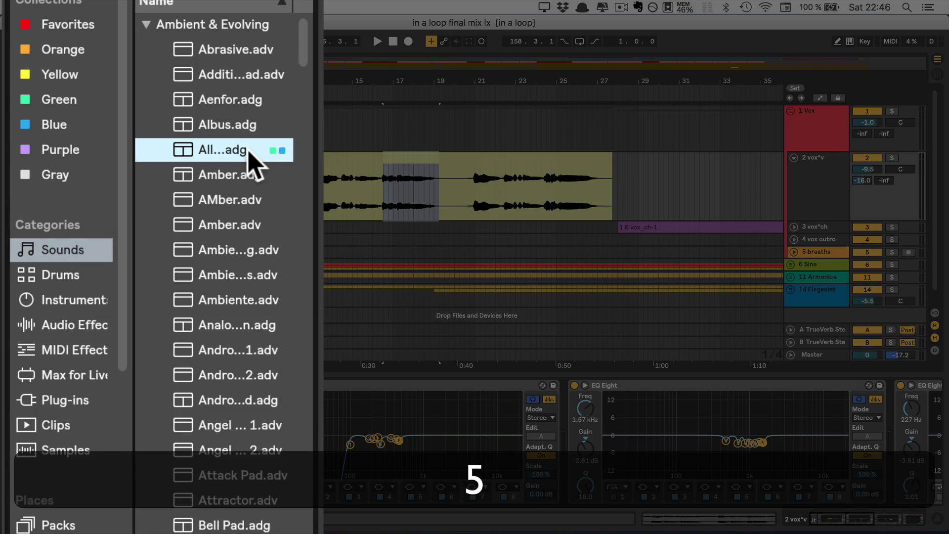
key(3)
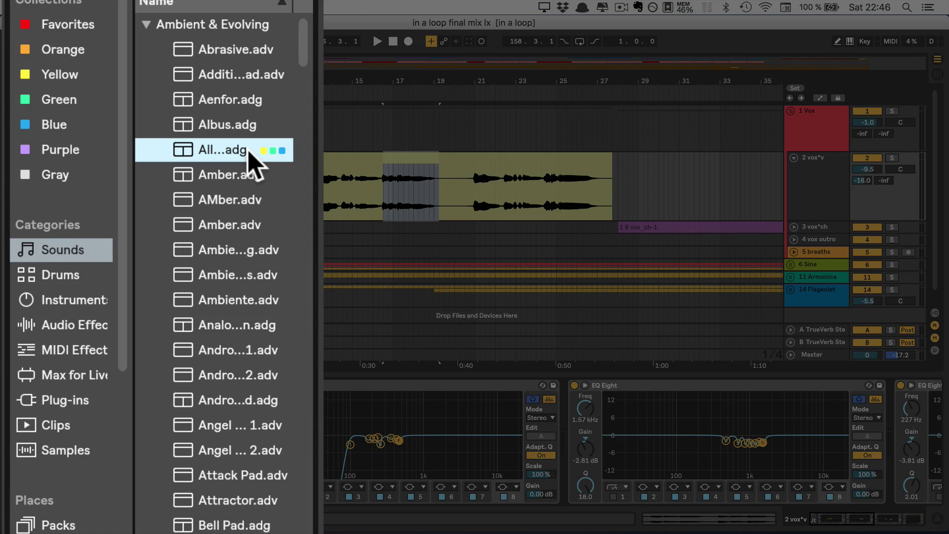
key(0)
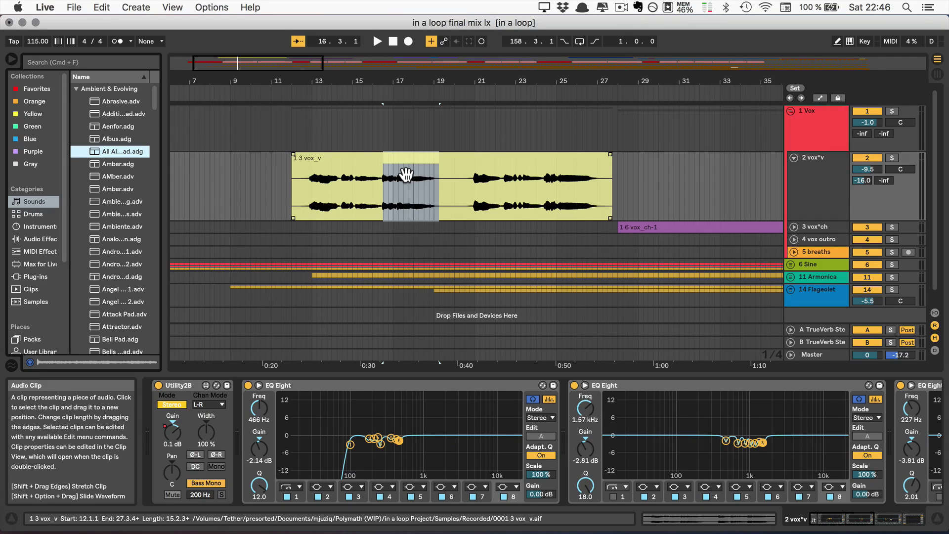
Loop the selected 16.3.1–19.2.1 vox_v range, toggling the arrangement loop off and back on.
click(391, 184)
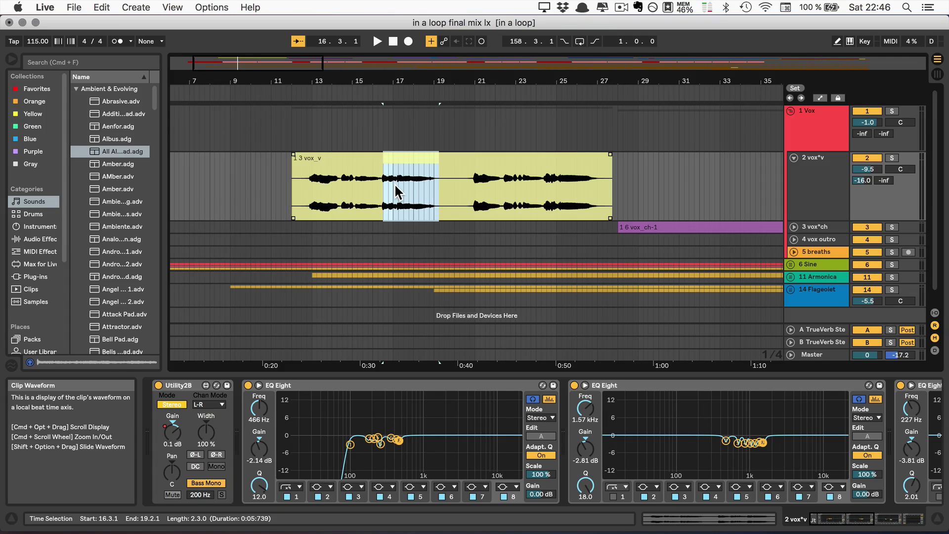
key(super+l)
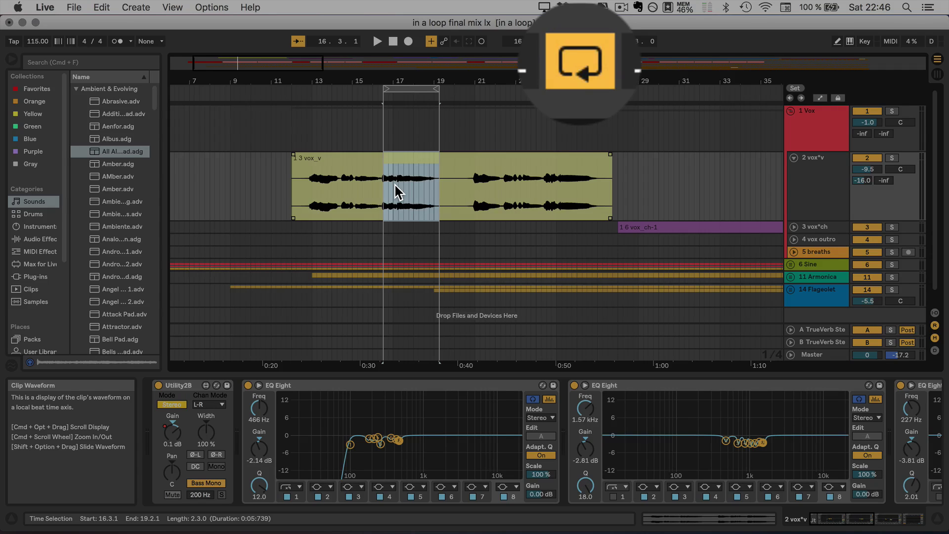
key(super+l)
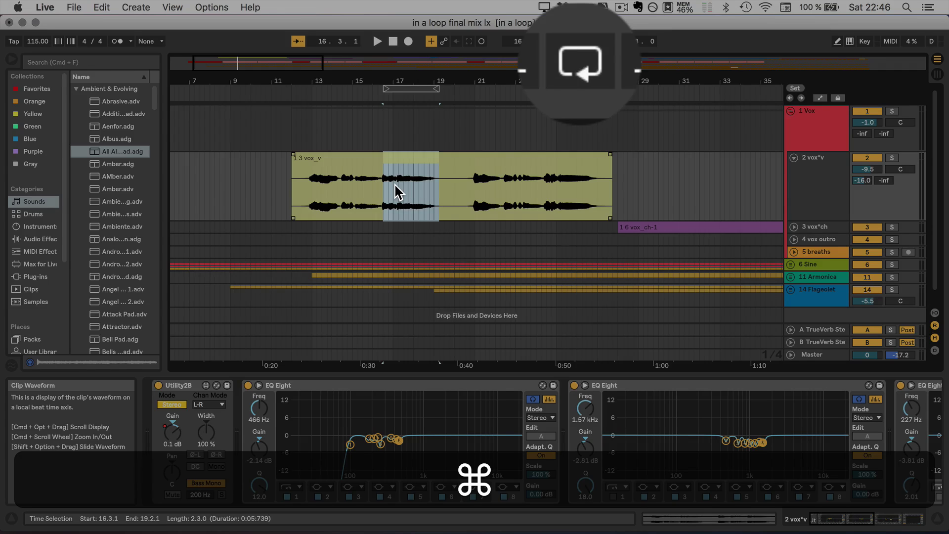
key(super+l)
Go to Session view and back to the Arrangement, leaving looping off.
key(Tab)
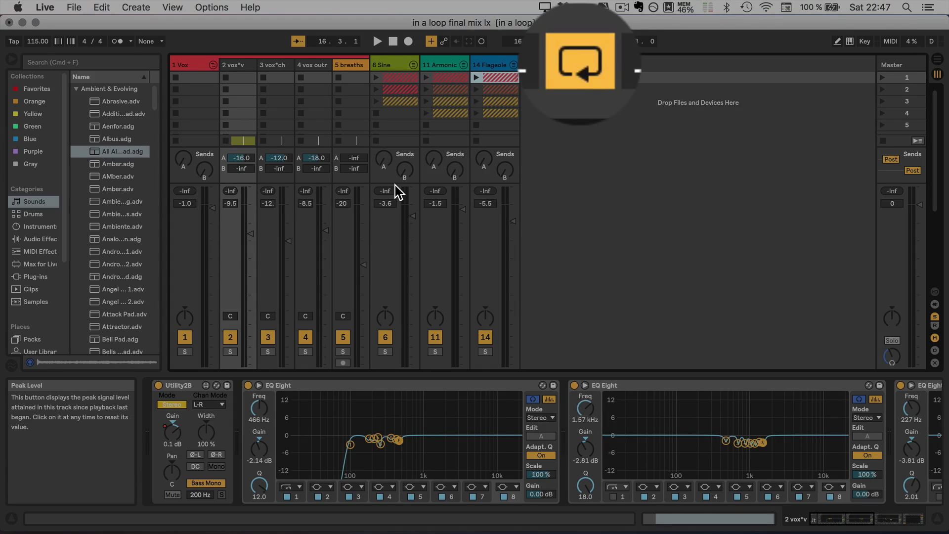
key(super+l)
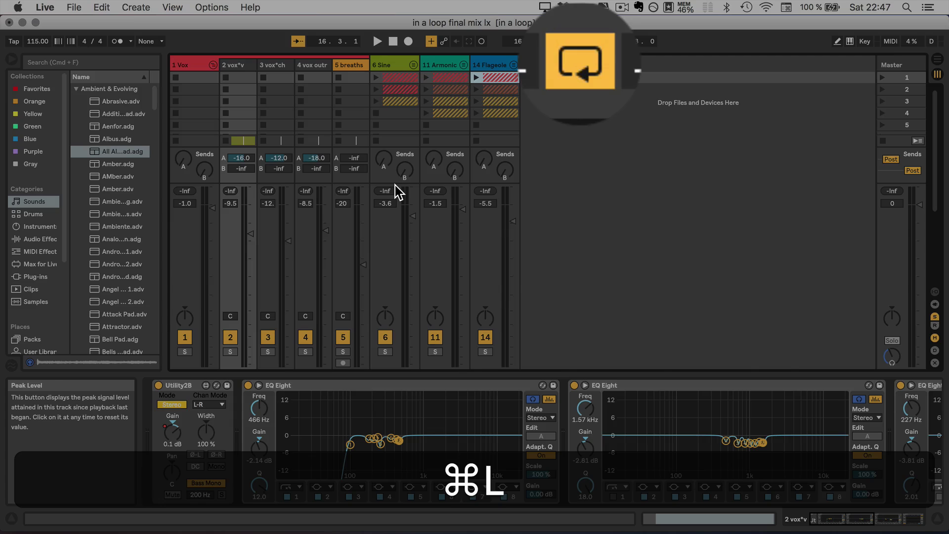
key(Tab)
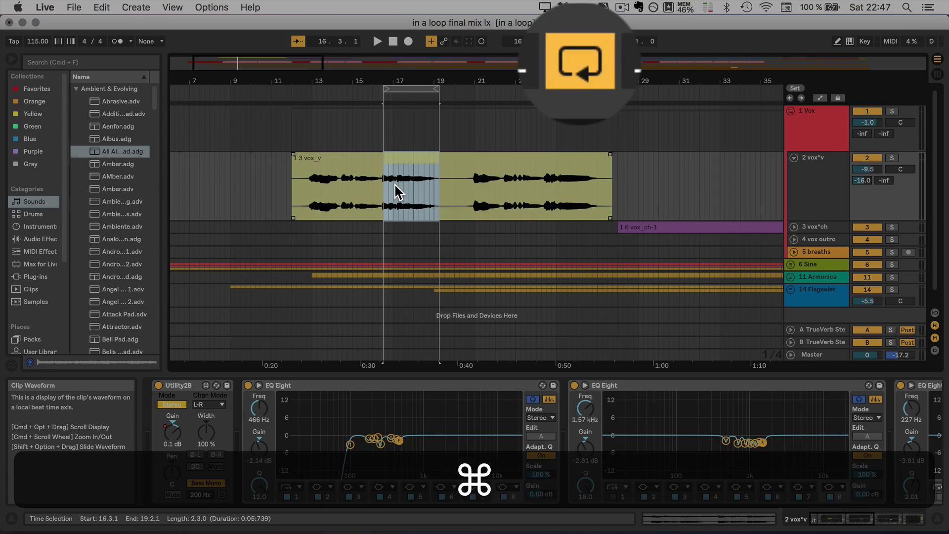
key(super+l)
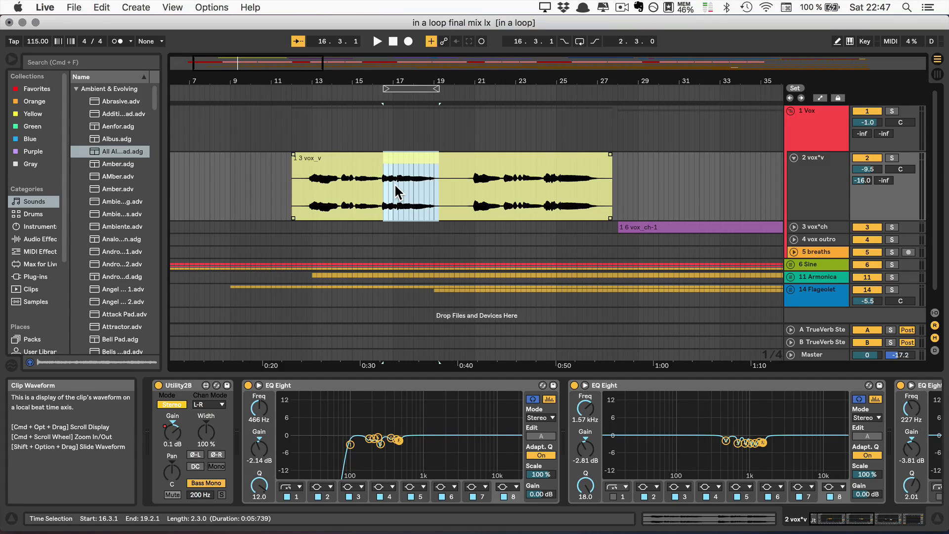
key(super)
key(ctrl)
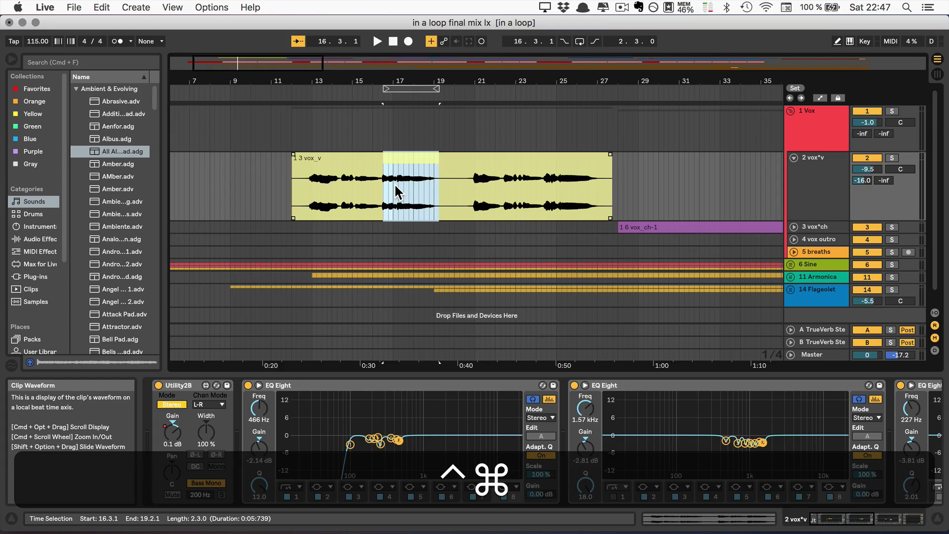
key(ctrl+super+f)
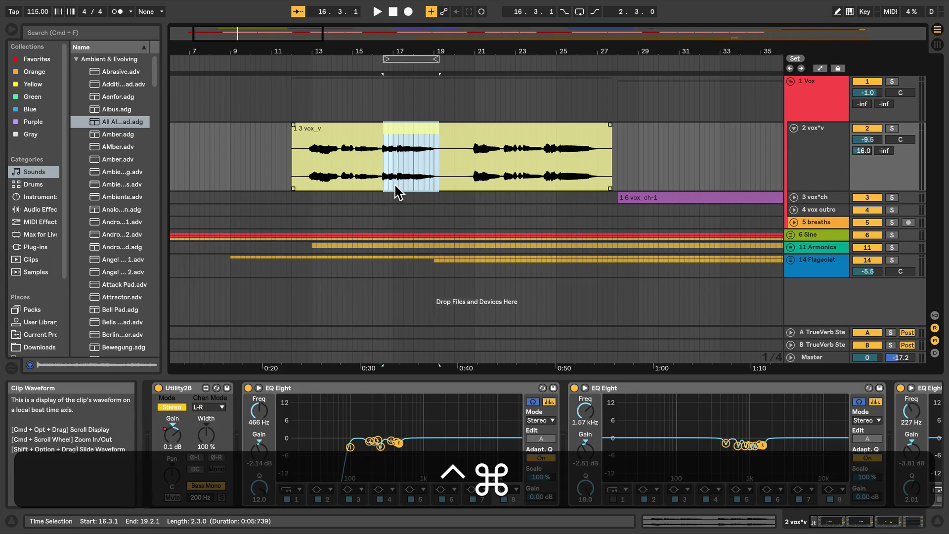
key(ctrl+super+f)
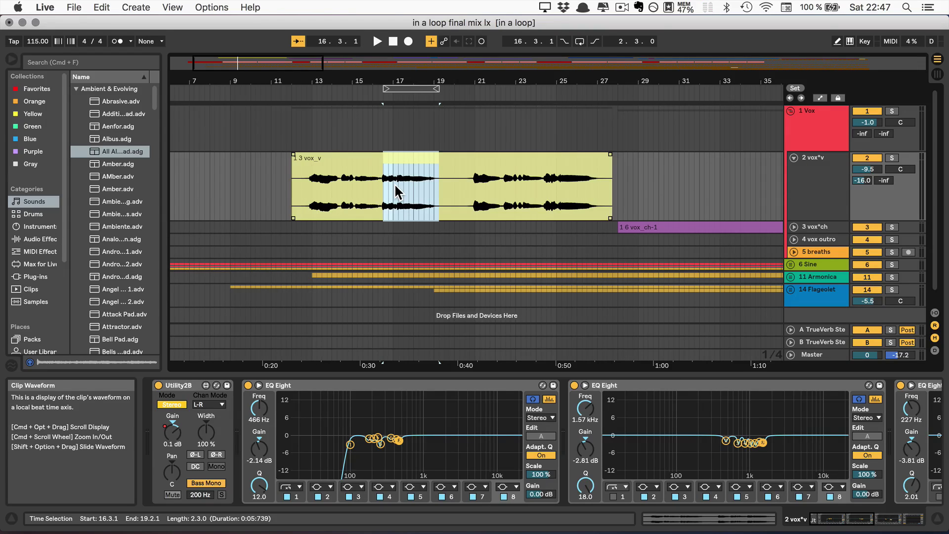
Move the 3 vox_v clip with arrow keys and Cmd+Right nudges until it starts at 14.1.2.
click(341, 159)
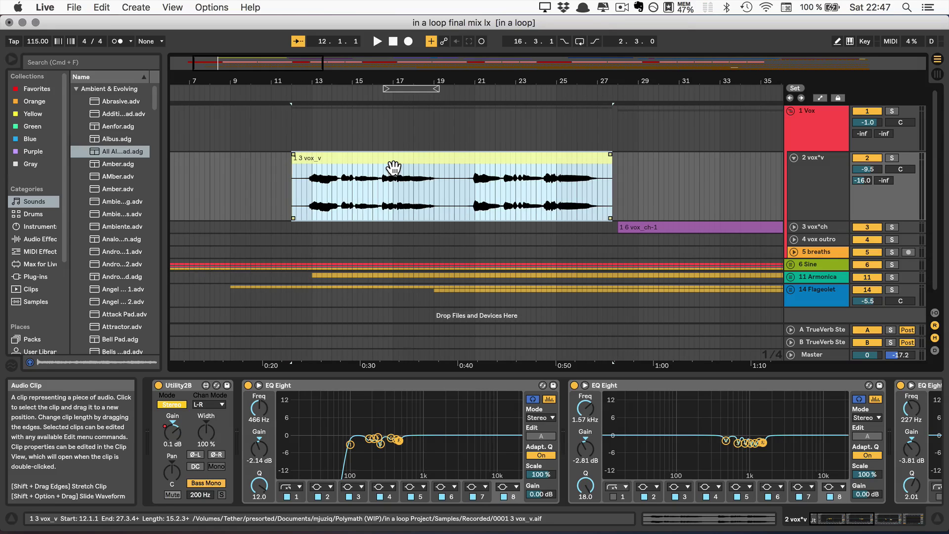
key(Right)
key(Right)
key(Right)
key(Right)
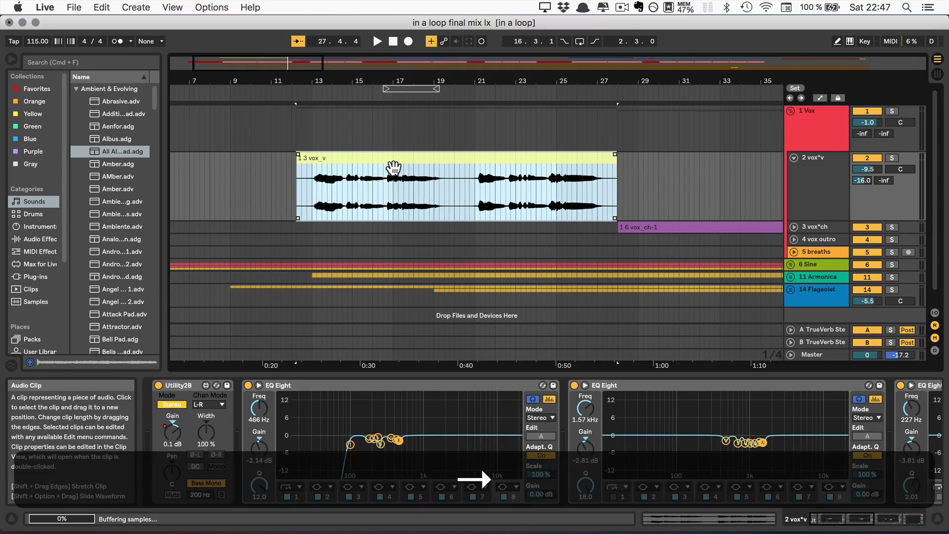
key(Left)
key(Left)
key(Left)
key(Left)
key(Left)
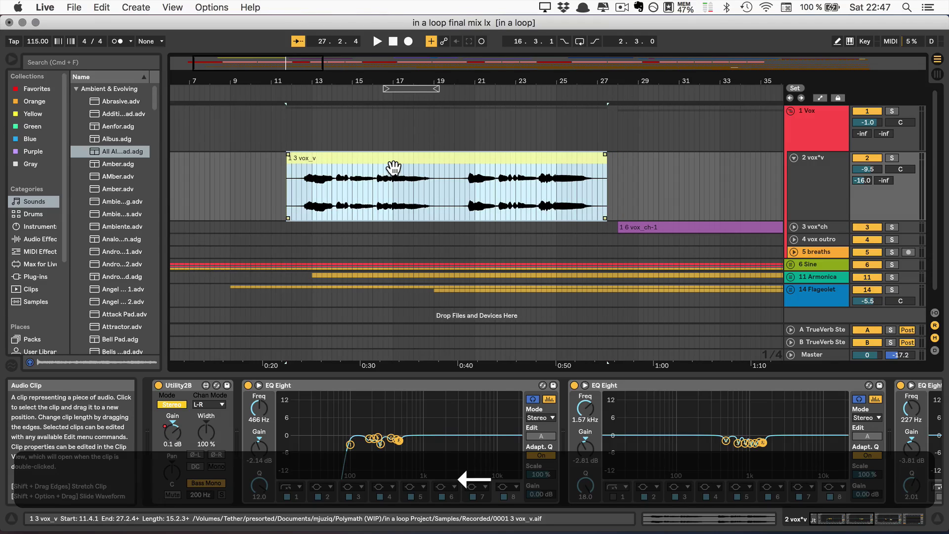
key(Right)
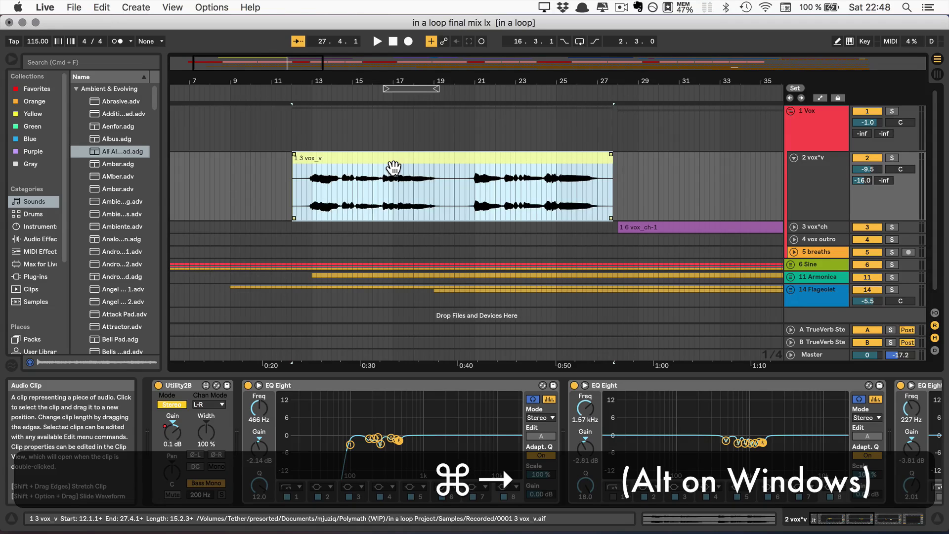
key(super+Right)
key(super+Right)
key(super+Right)
key(super+Right)
key(super+Right)
key(super+Right)
key(super+Right)
key(super+Right)
key(super+Right)
key(super+Right)
key(super+Right)
key(super+Right)
key(super+Right)
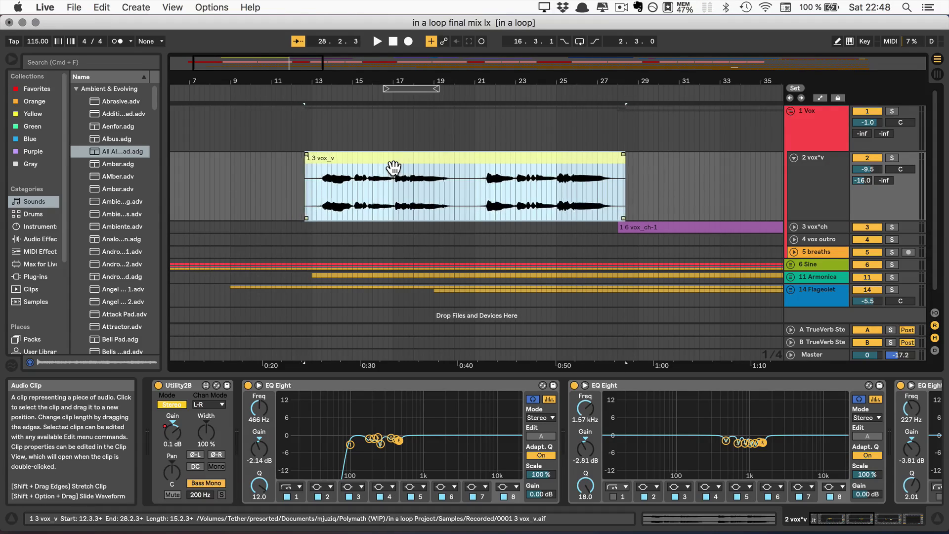
key(super+Right)
key(super+Right)
key(super+Right)
key(super+Right)
key(super+Right)
key(super+Right)
key(super+Right)
key(super+Right)
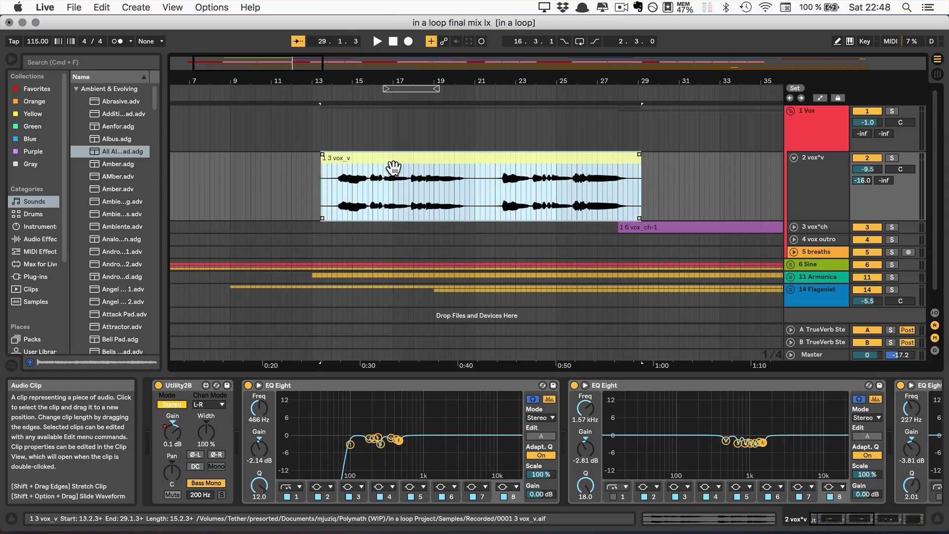
key(super+Right)
key(super+Right)
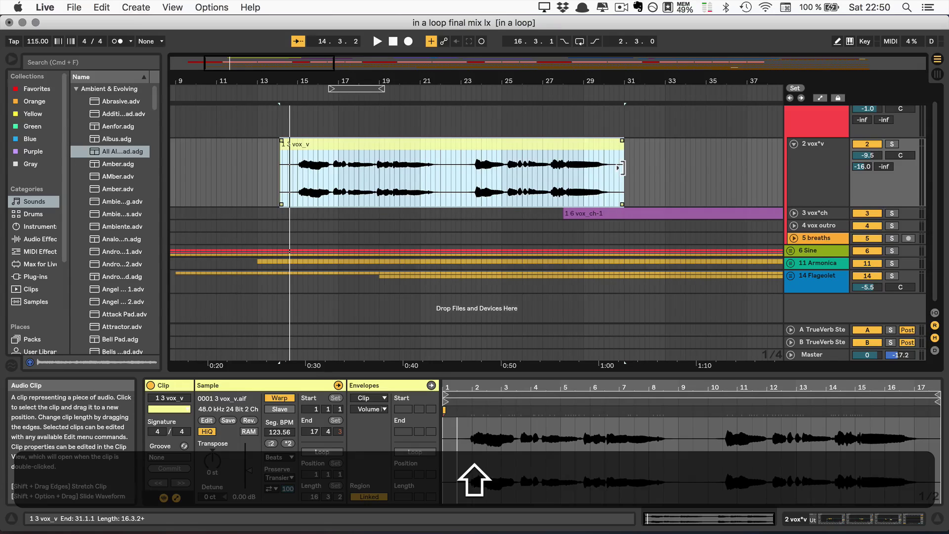
Stretch vox_v from its end and start edges to a 116.25 BPM segment tempo.
mouse_move(621, 168)
mouse_down()
mouse_move(734, 170)
mouse_move(381, 169)
mouse_move(446, 152)
mouse_move(562, 152)
mouse_up()
click(456, 149)
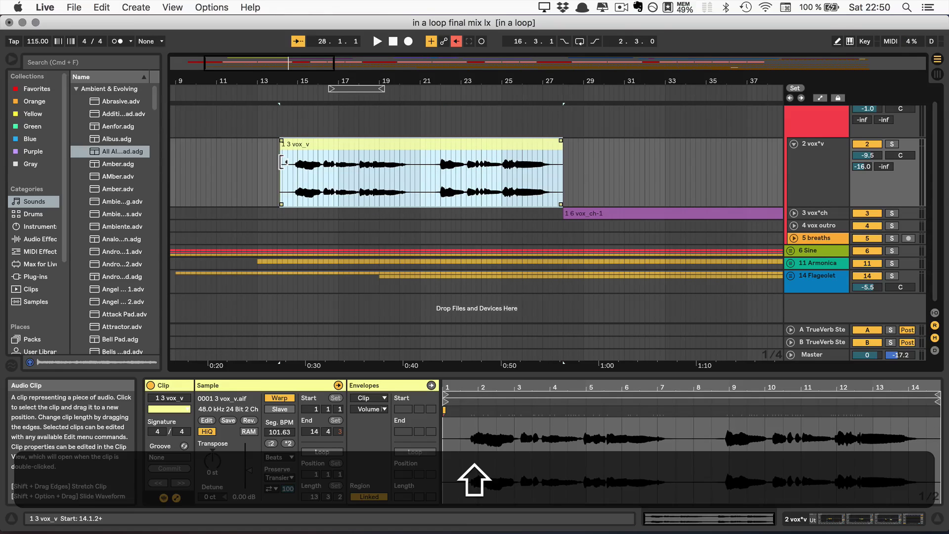
drag(282, 161, 252, 175)
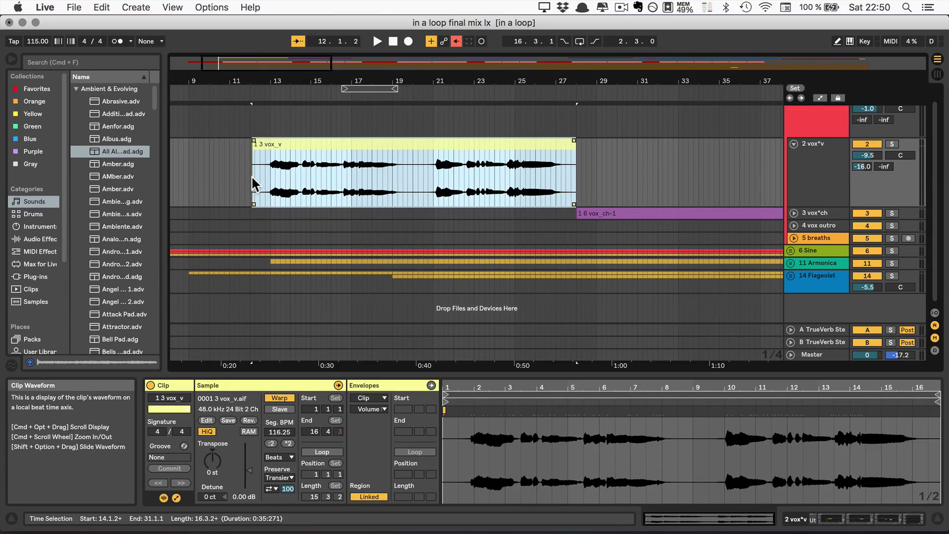
Add and position a 0.1 dB breakpoint on the vox Gain envelope, then hide automation.
key(a)
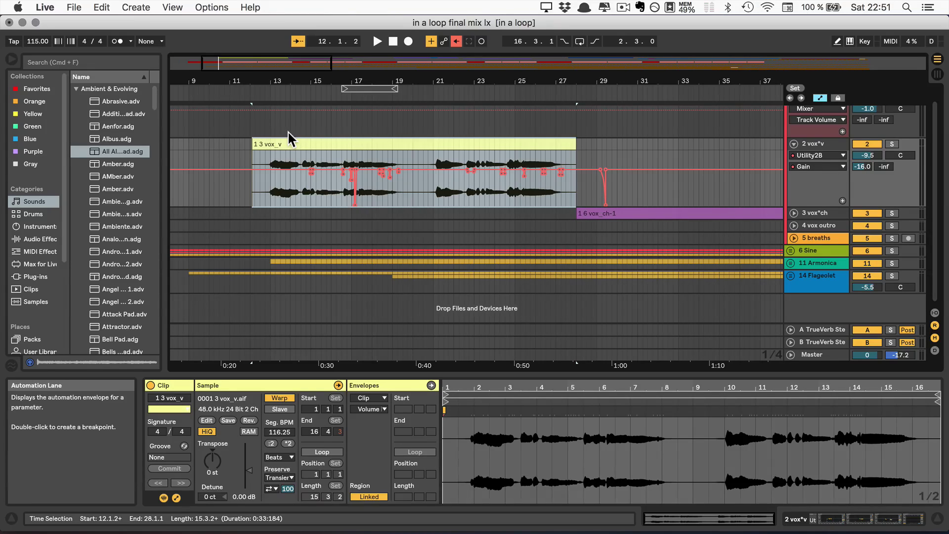
key(shift)
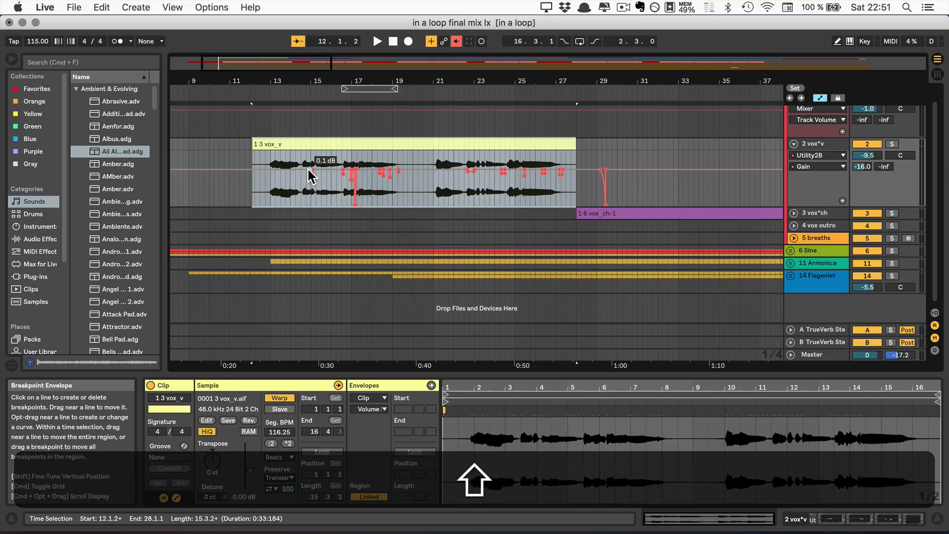
click(307, 169)
drag(307, 168, 270, 170)
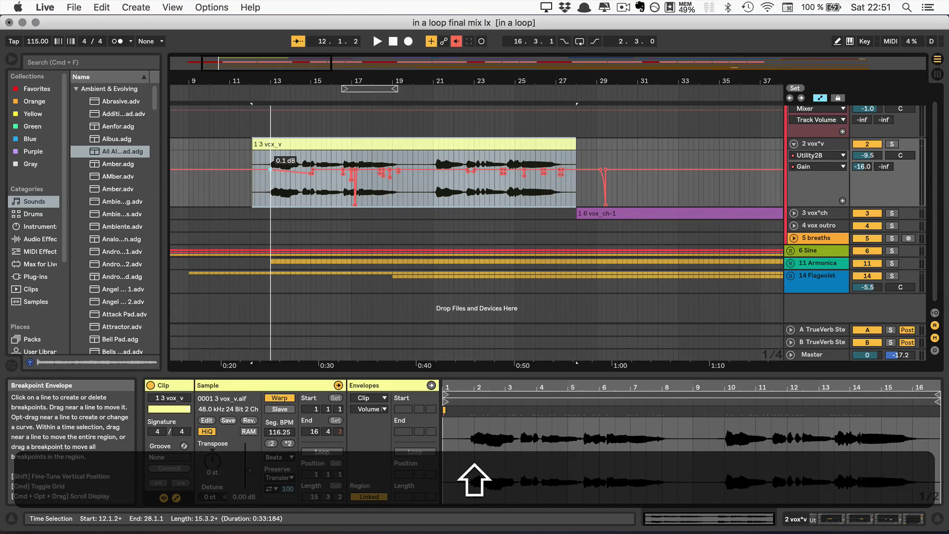
drag(270, 169, 270, 169)
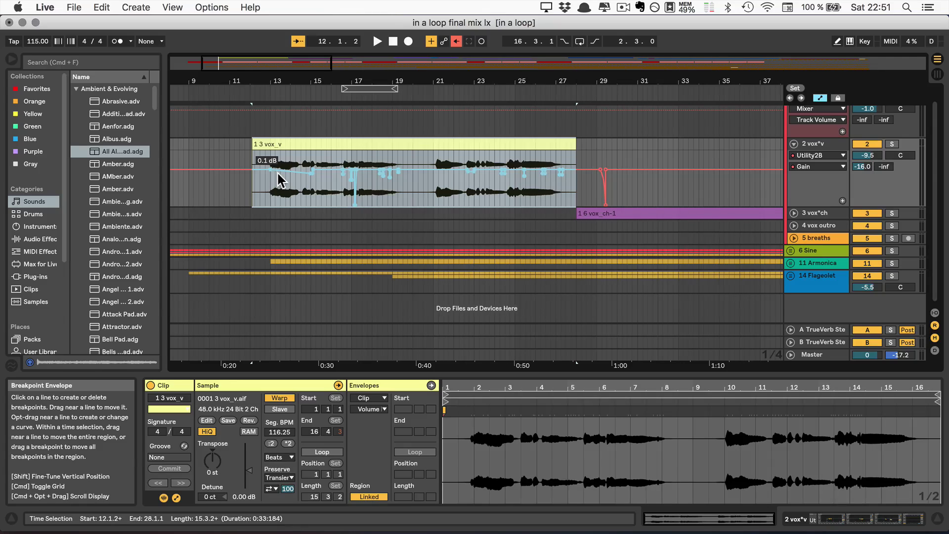
key(alt)
key(shift)
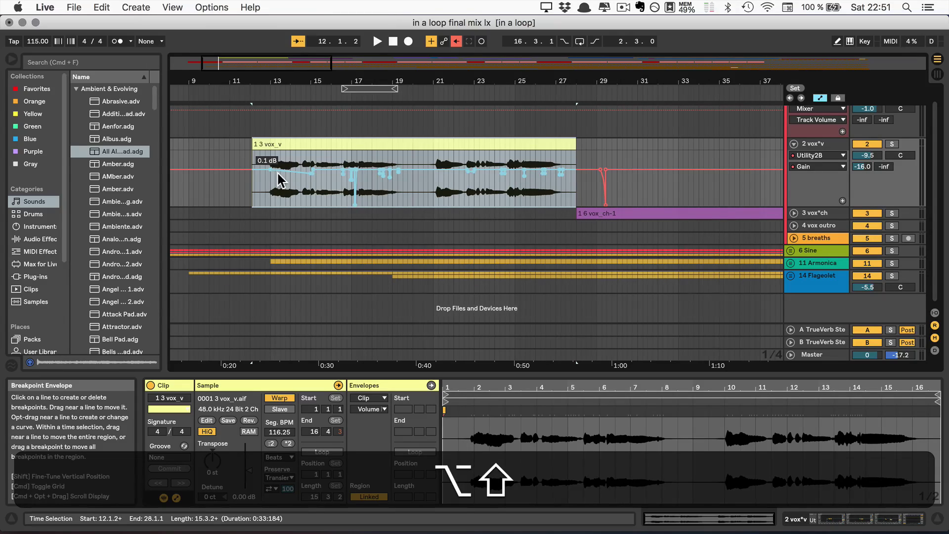
key(a)
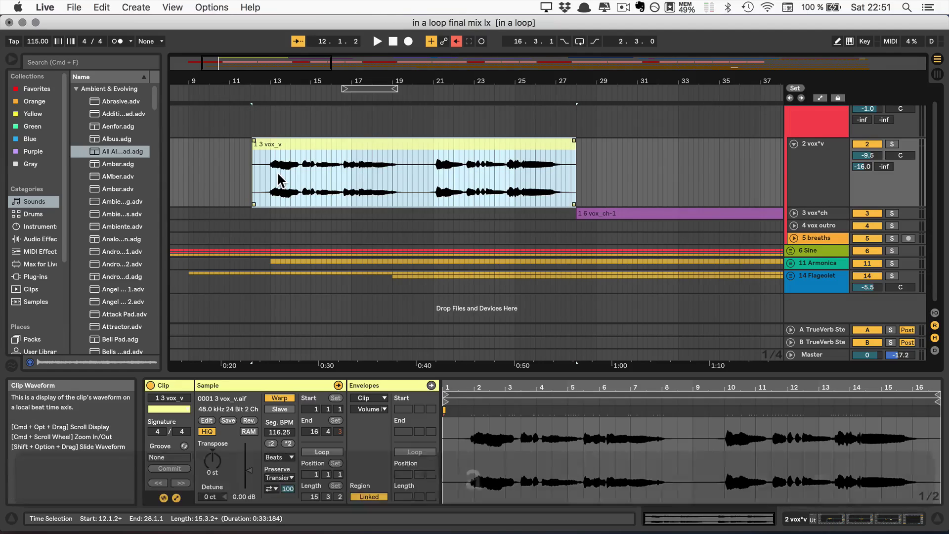
Slide the vox_v waveform inside its clip so the audio plays from 1.3.3 to 17.3.3.
key(shift)
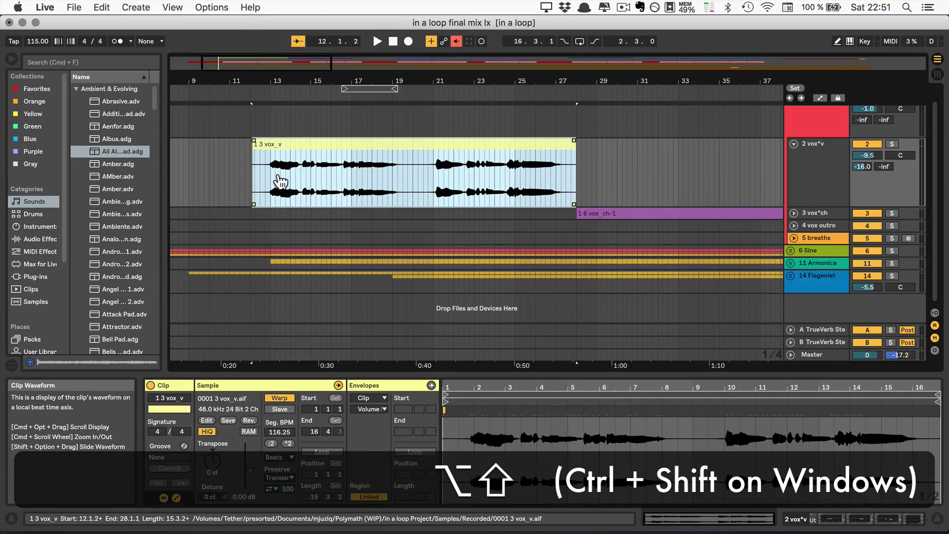
alt+shift+click(573, 189)
mouse_move(574, 188)
mouse_down()
mouse_move(587, 190)
mouse_move(570, 192)
mouse_up()
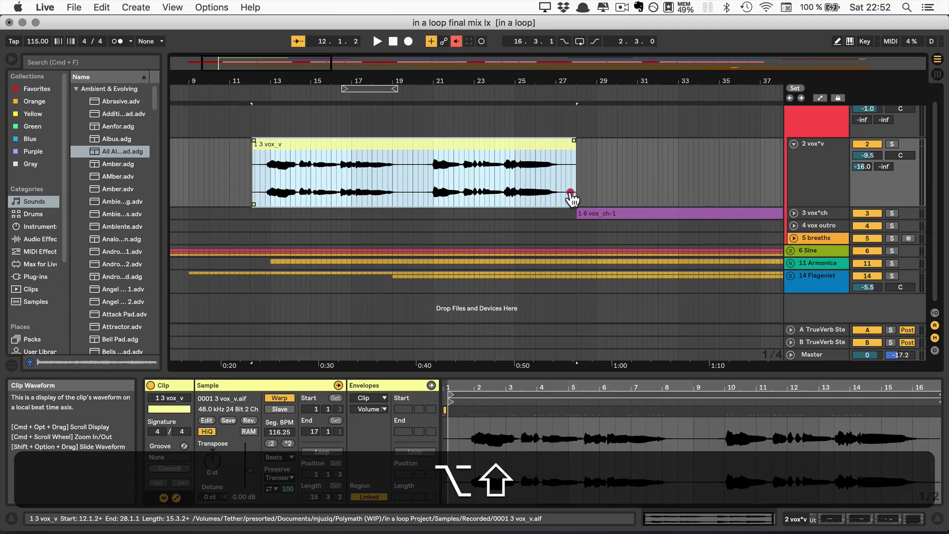
drag(570, 192, 561, 226)
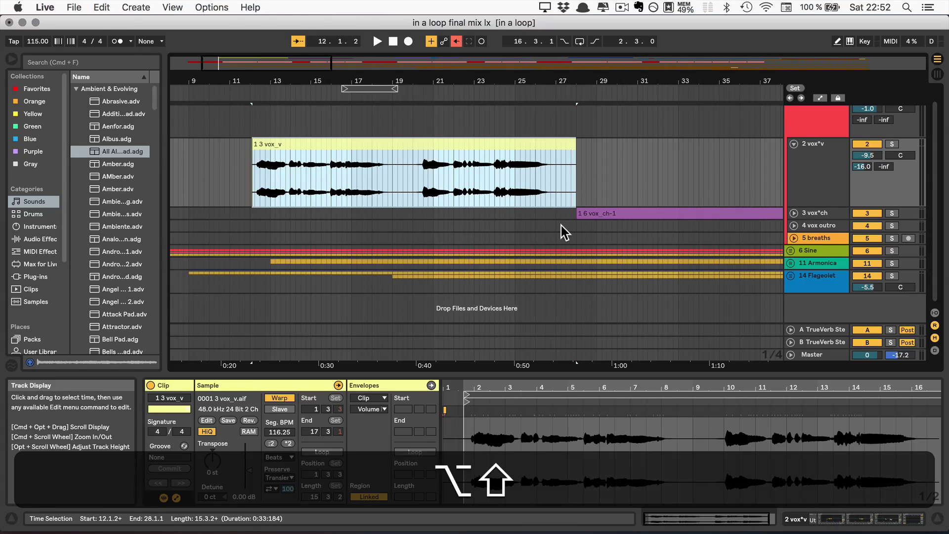